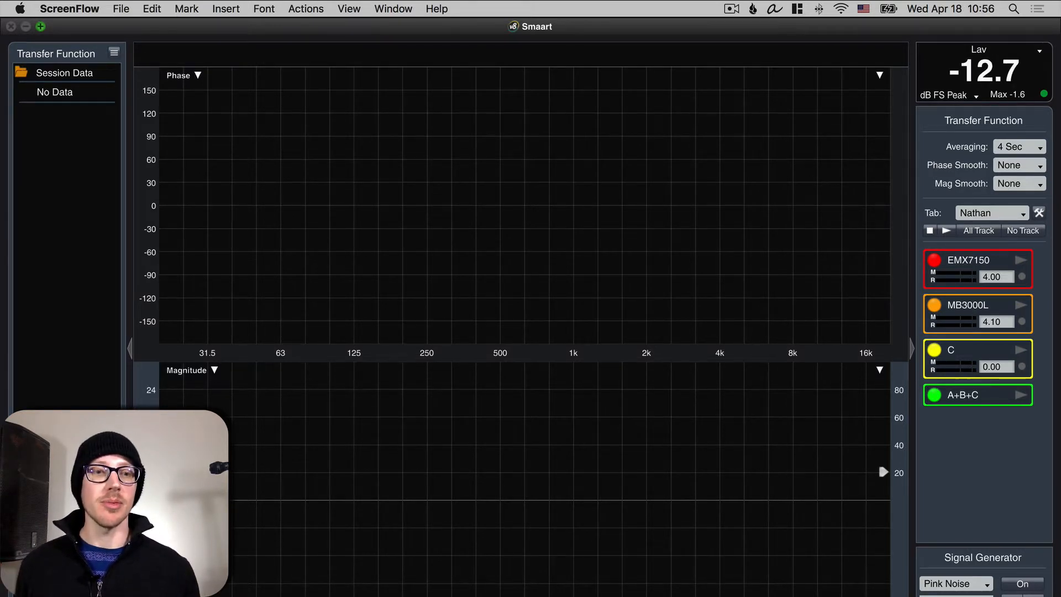
Step: Show the live impulse response display above the phase plot
left_click(1029, 596)
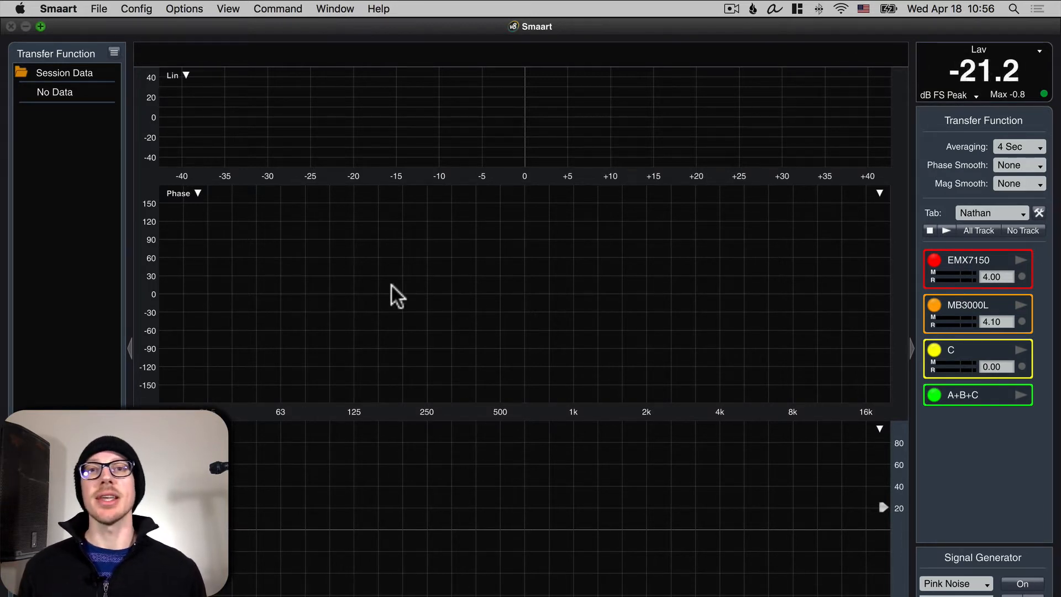
Step: Open the I-O configuration and review the output devices and input devices lists
left_click(139, 8)
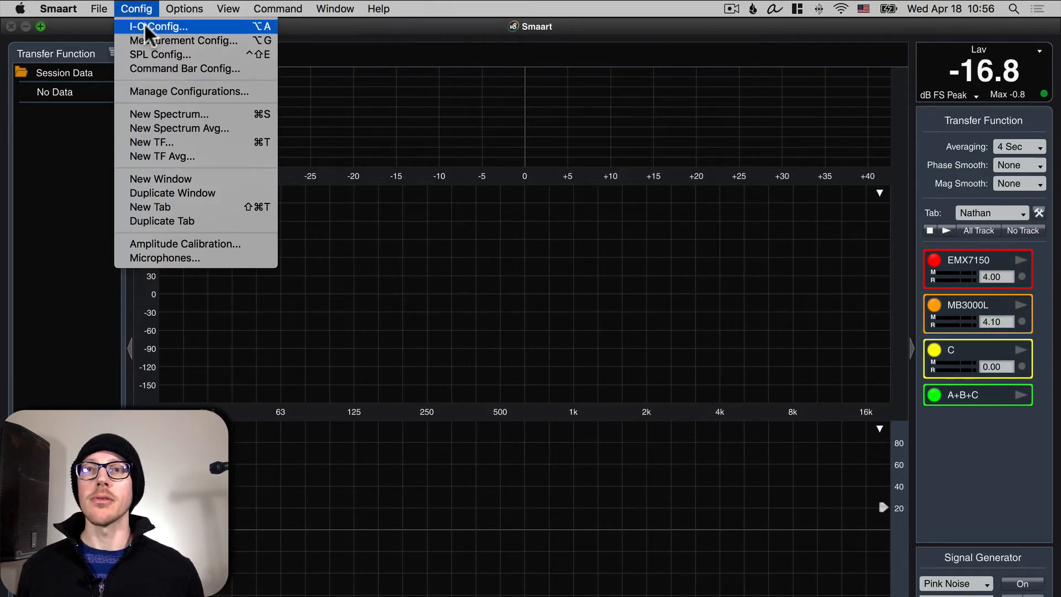
left_click(158, 25)
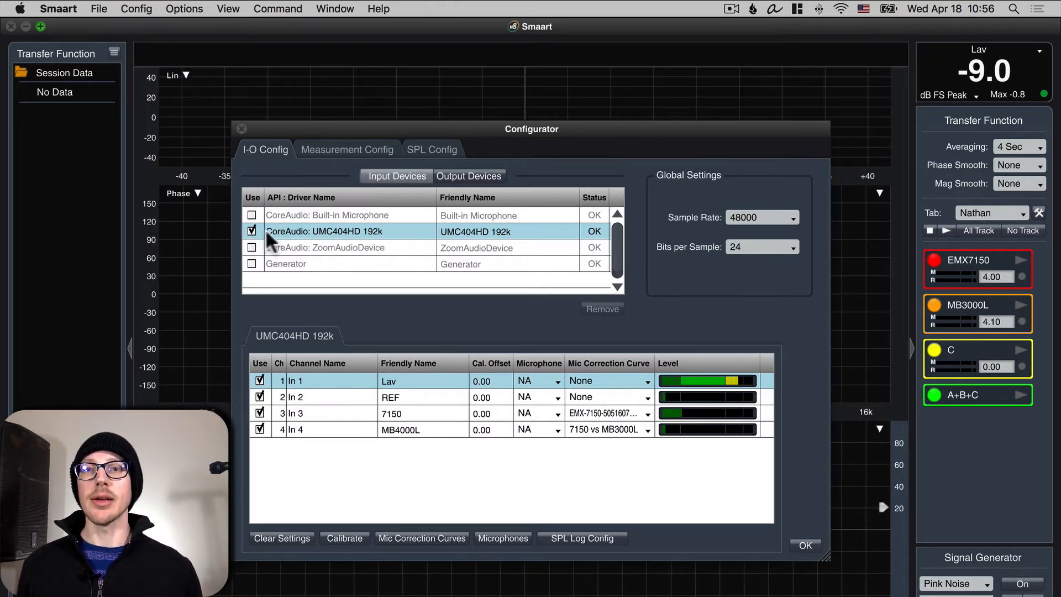
left_click(469, 176)
scroll(337, 263, "down", 1)
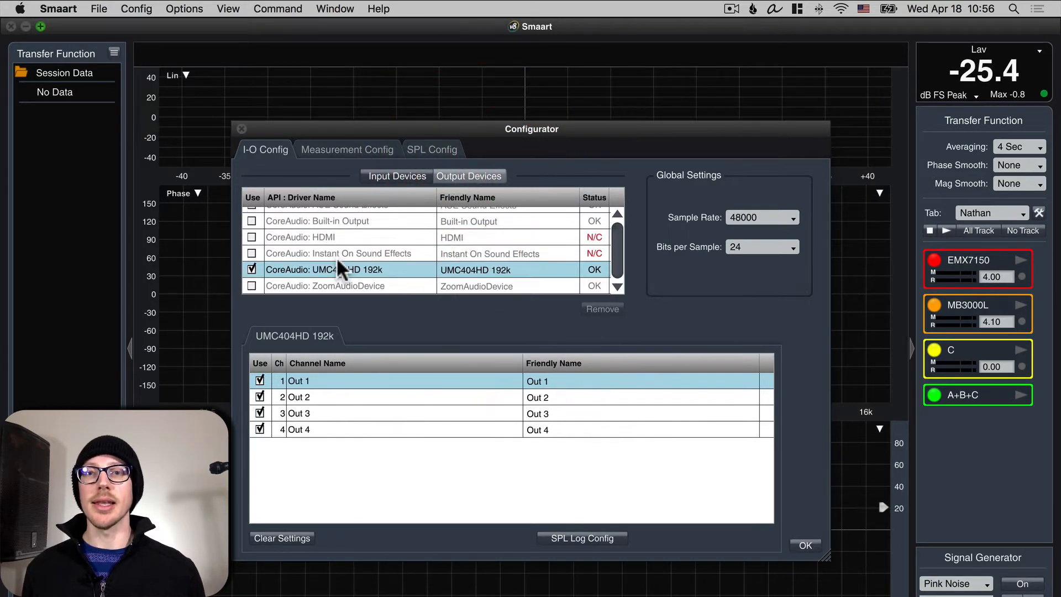
scroll(338, 258, "up", 1)
scroll(340, 261, "down", 1)
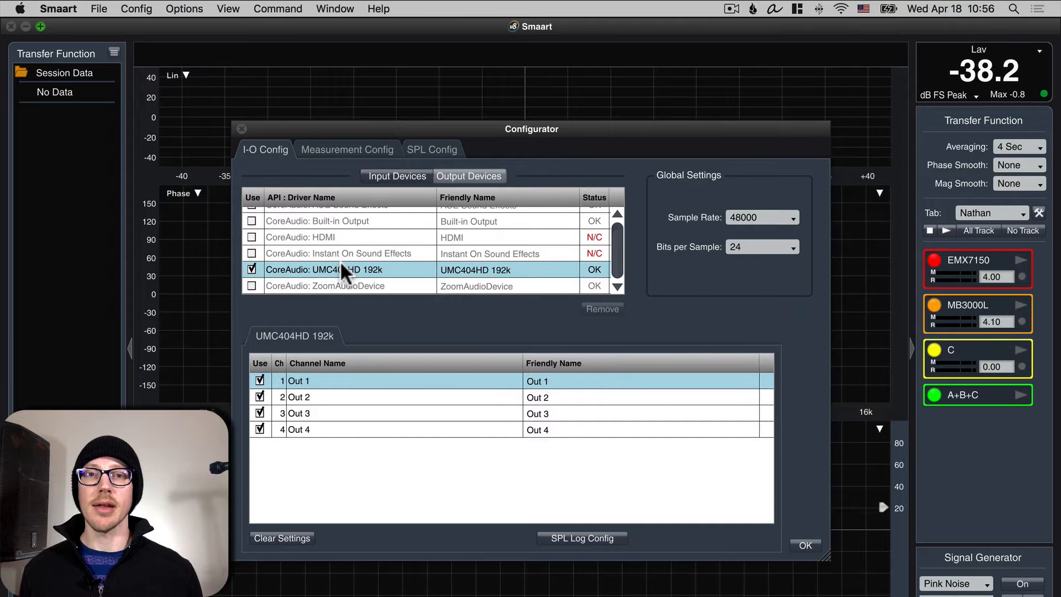
left_click(399, 172)
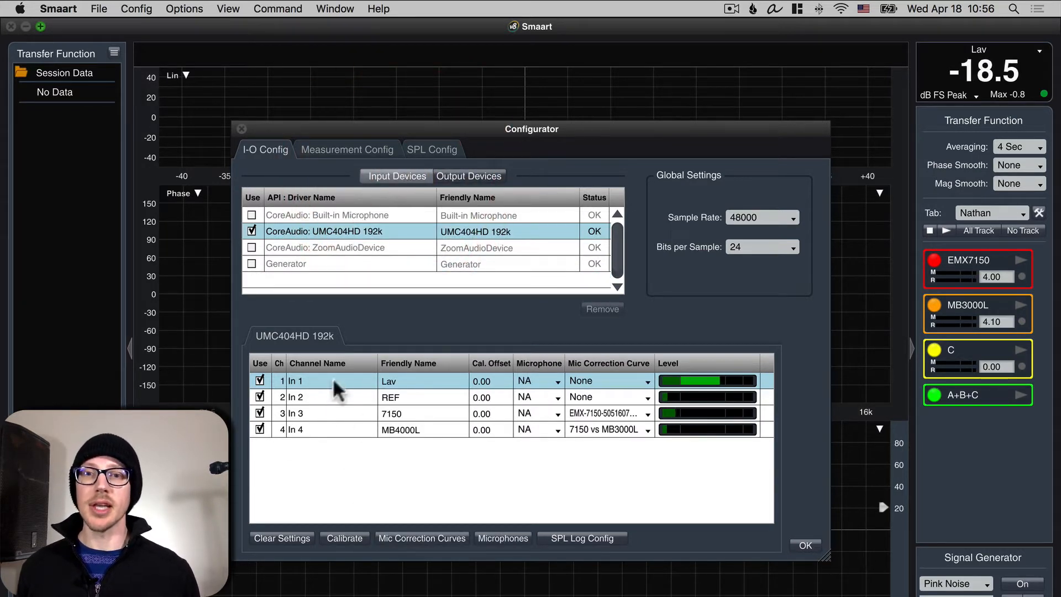
Step: Rename input channel 1's friendly name to Hello
double_click(419, 381)
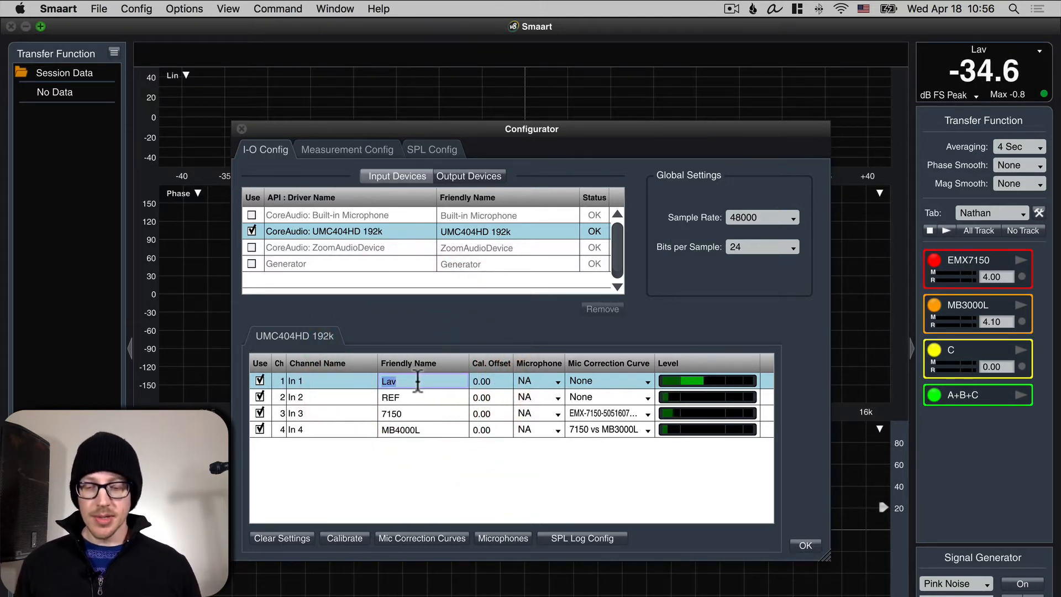
type("Lav")
key("Tab")
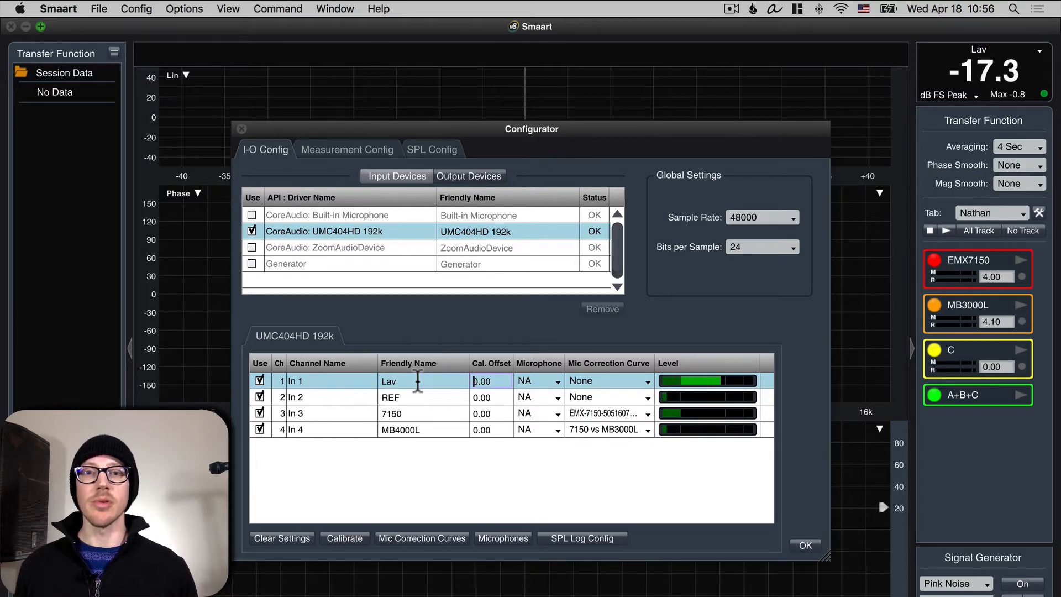
left_click(418, 382)
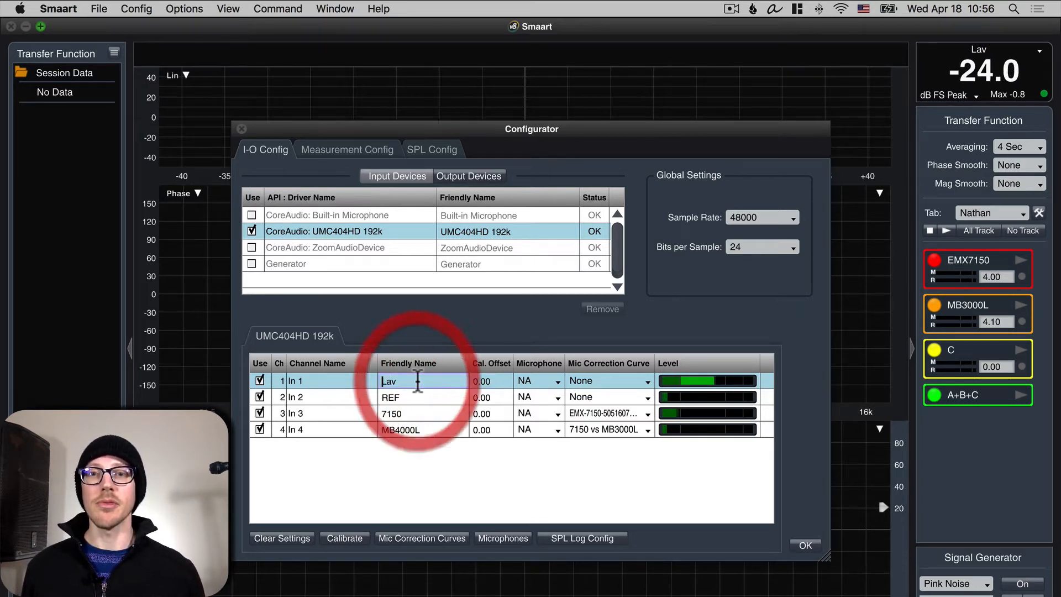
double_click(418, 382)
type("Hello")
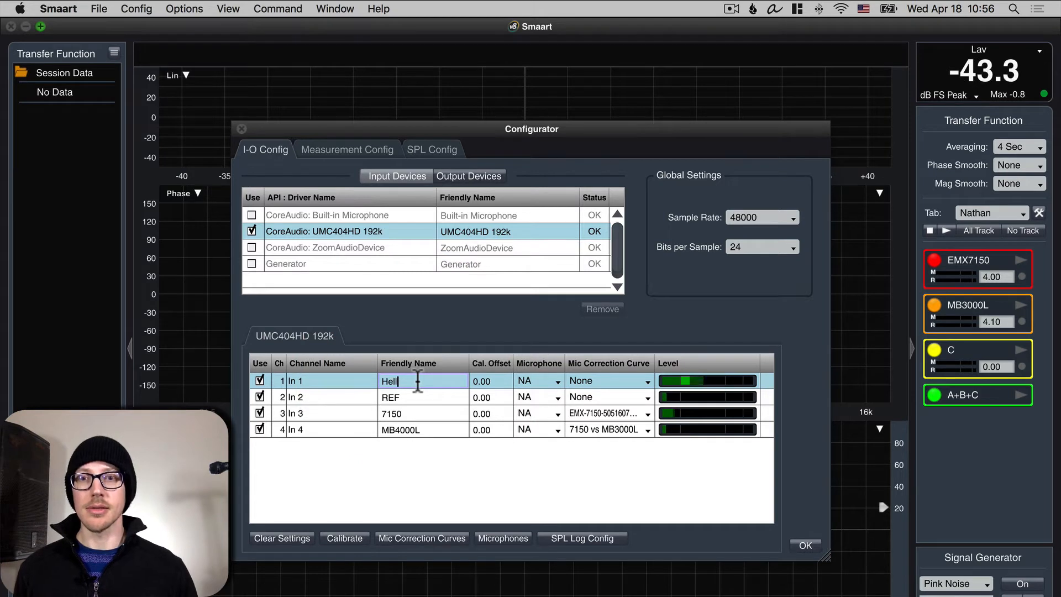
key("Return")
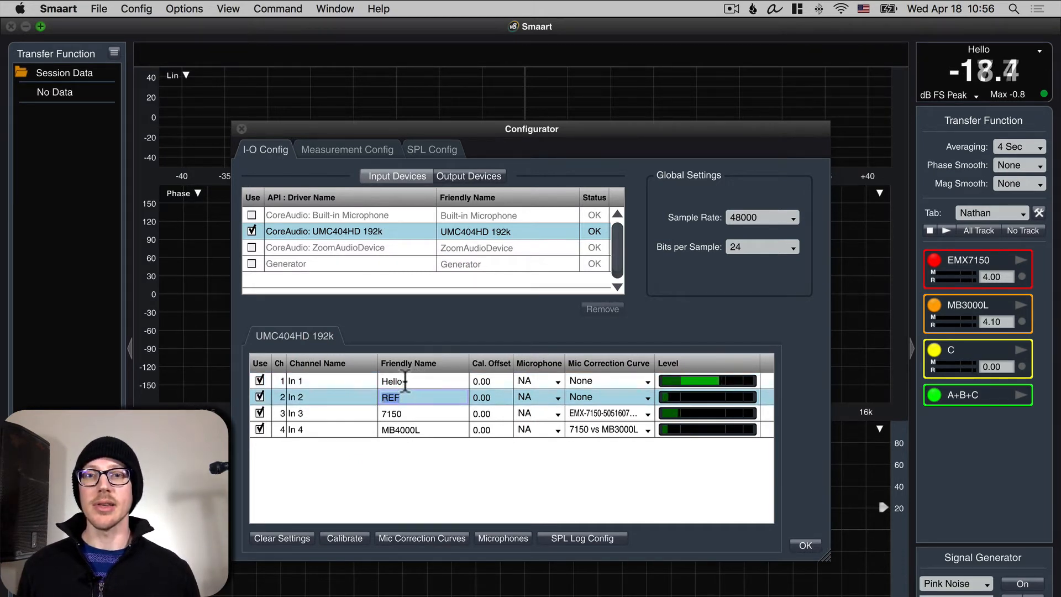
Step: Rename input channel 1's friendly name back to Lav
double_click(405, 382)
type("Lav")
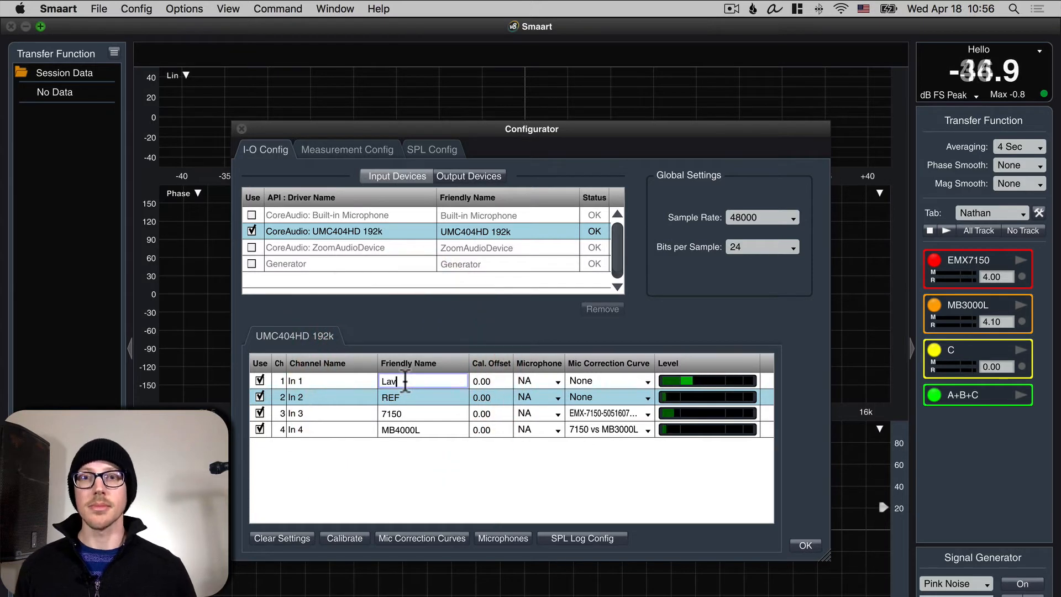
key("Return")
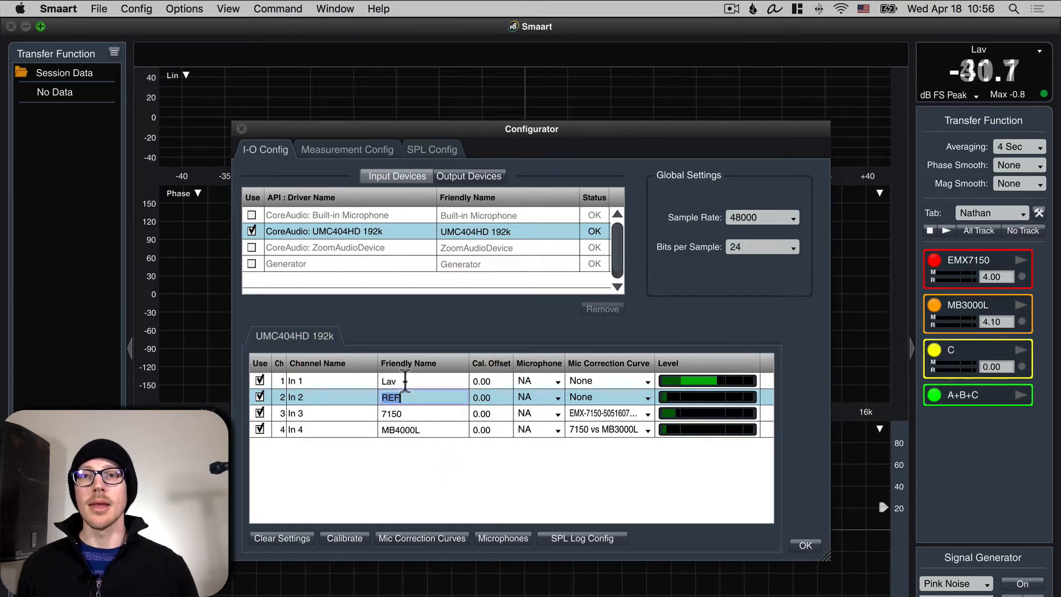
Step: Review the remaining input friendly names and the output device channels
left_click(400, 415)
left_click(404, 430)
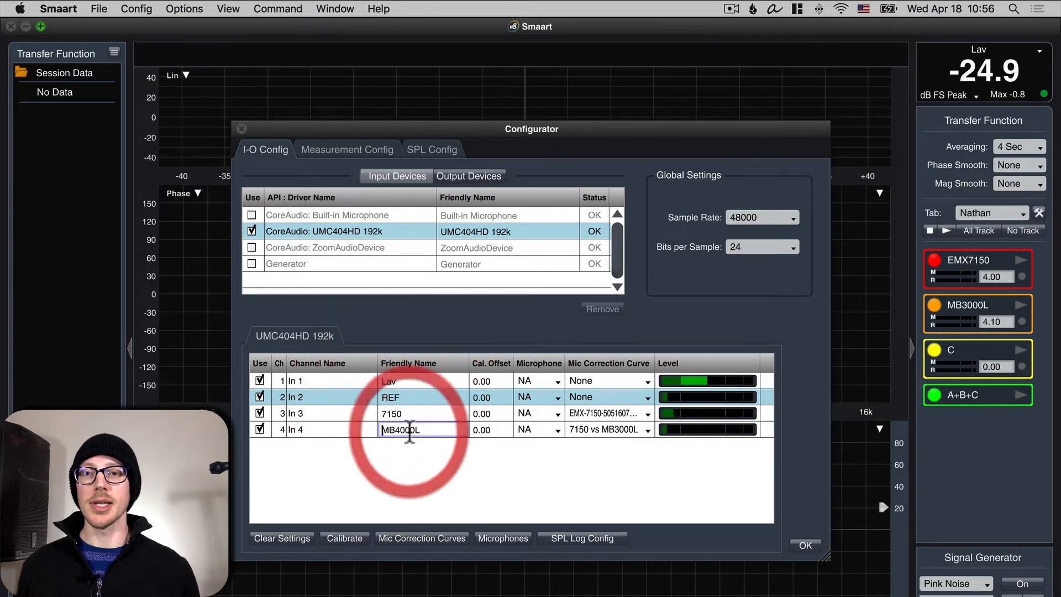
left_click(408, 464)
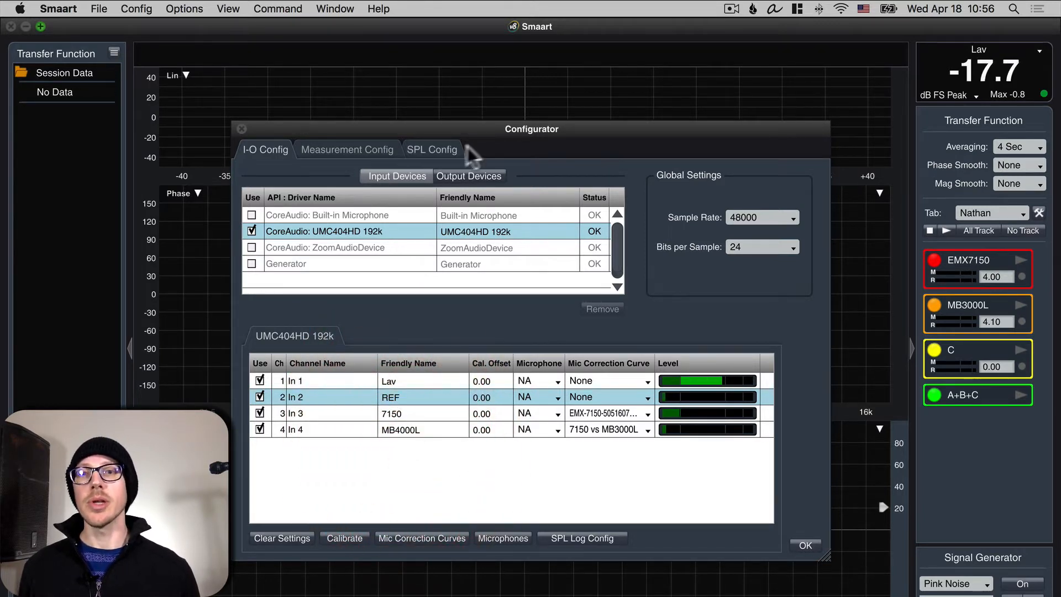
left_click(478, 177)
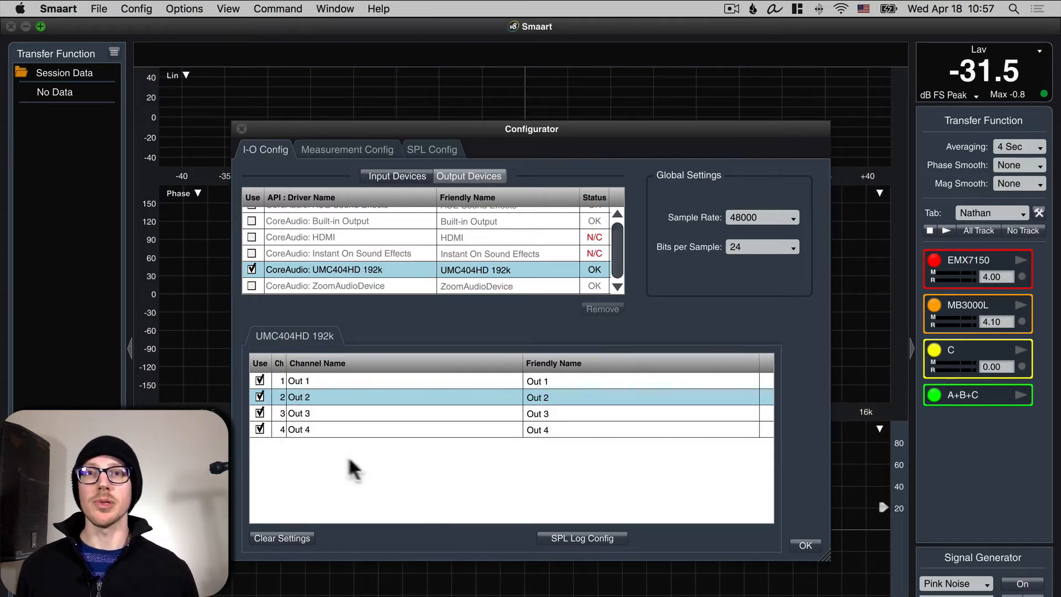
Step: In the measurement configuration, rename the measurement tab to Home
left_click(314, 145)
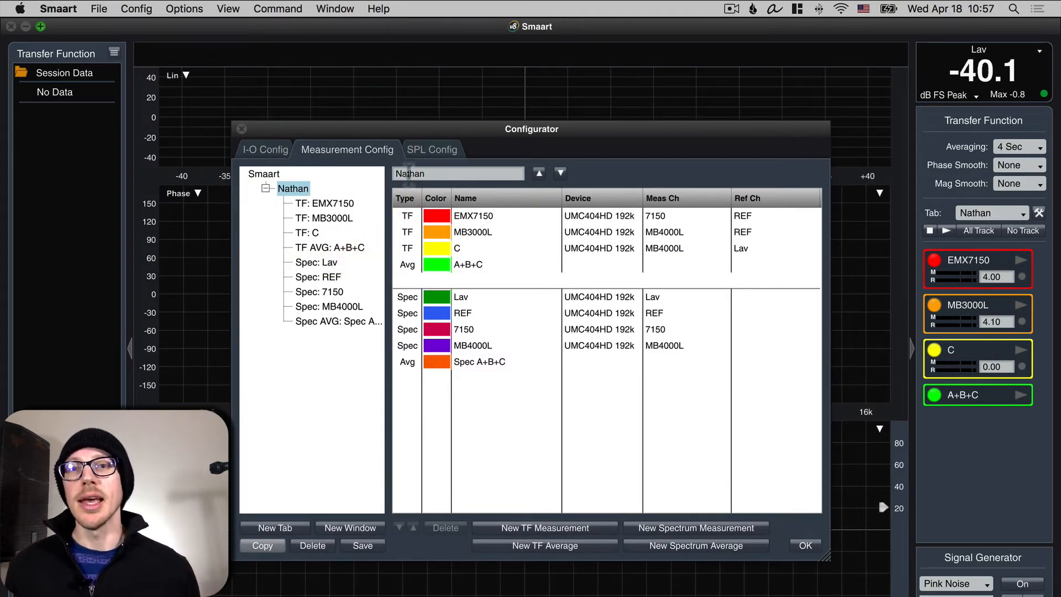
double_click(411, 169)
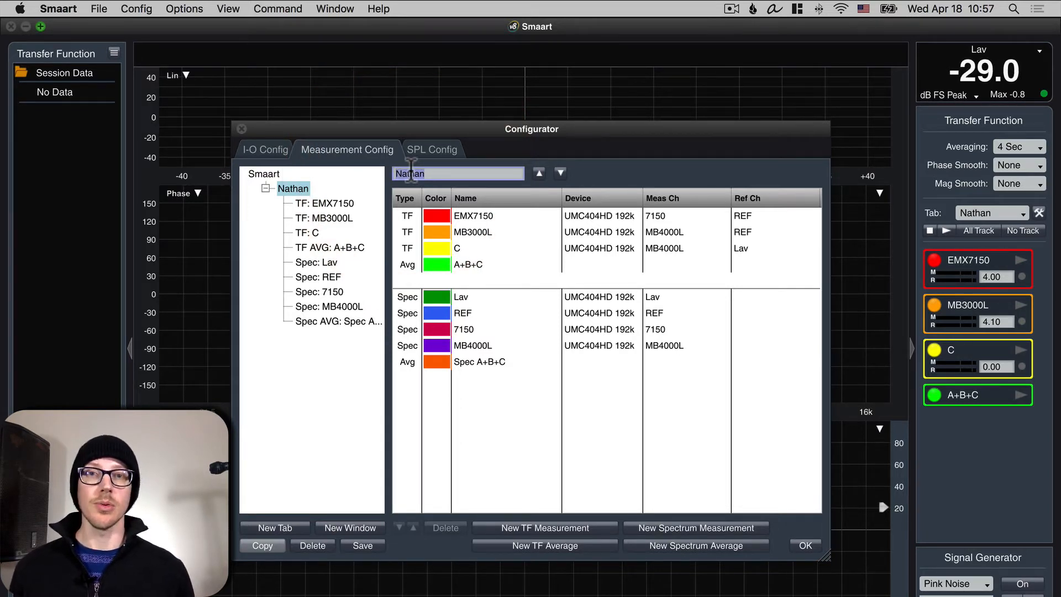
type("Home")
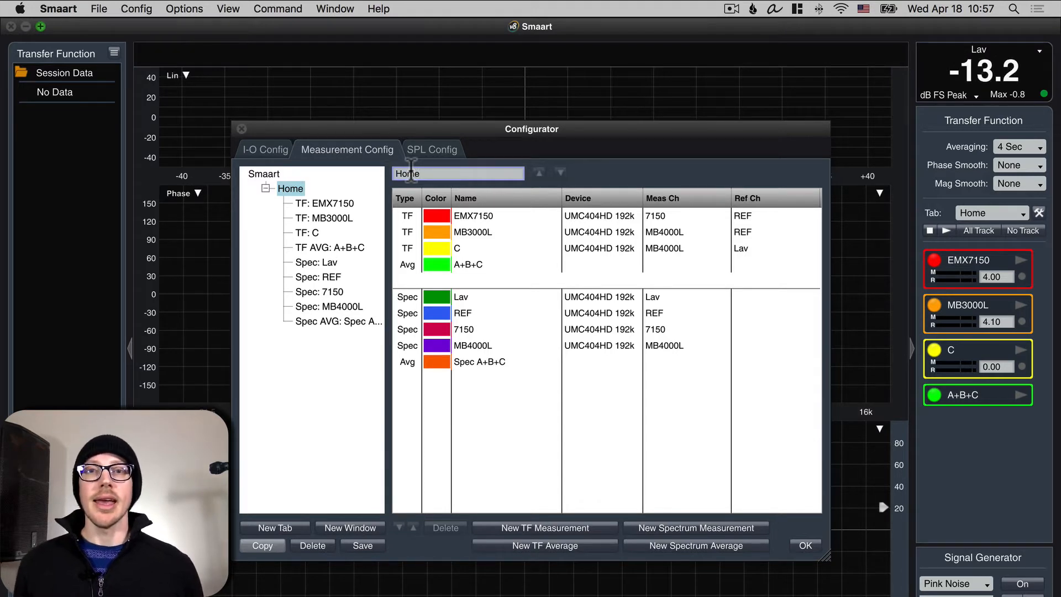
Step: Open the EMX7150 transfer function settings and check its reference signal channel
double_click(483, 213)
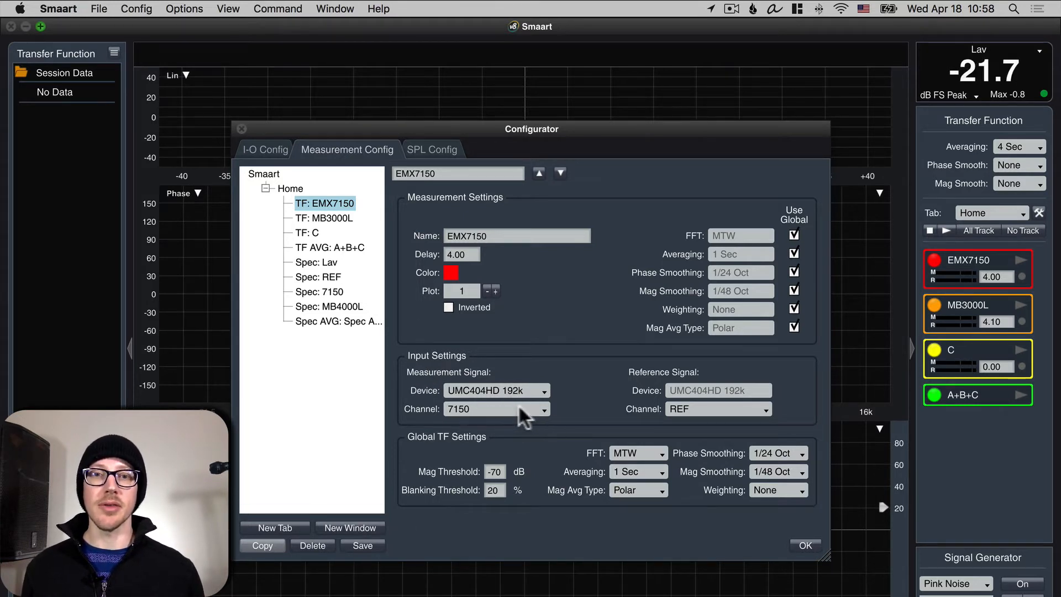
left_click(709, 407)
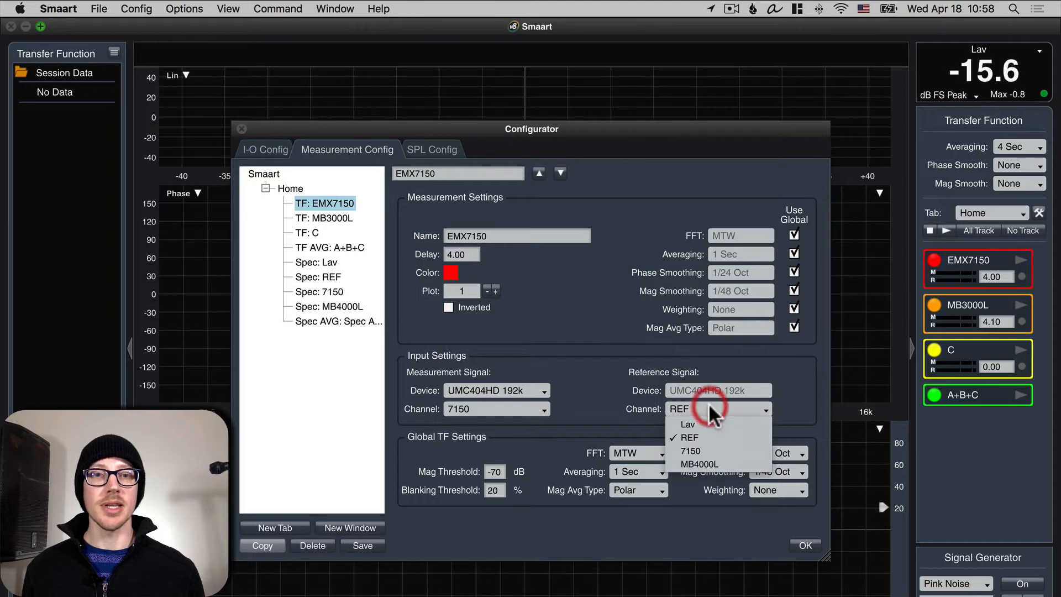
left_click(705, 434)
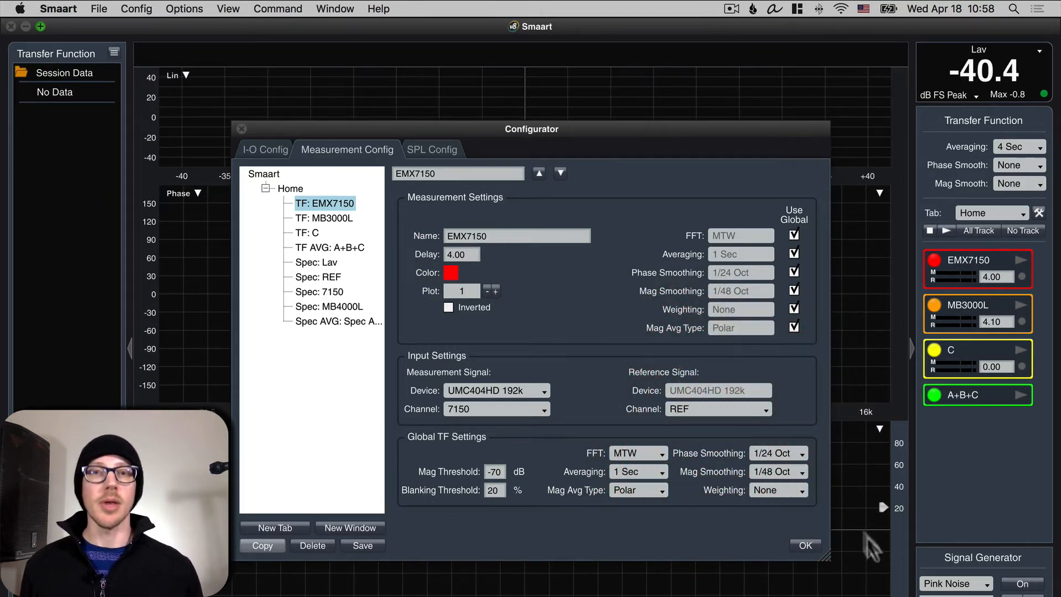
Step: Compare the input settings of the MB3000L, C and EMX7150 transfer functions, then close the configurator
left_click(326, 218)
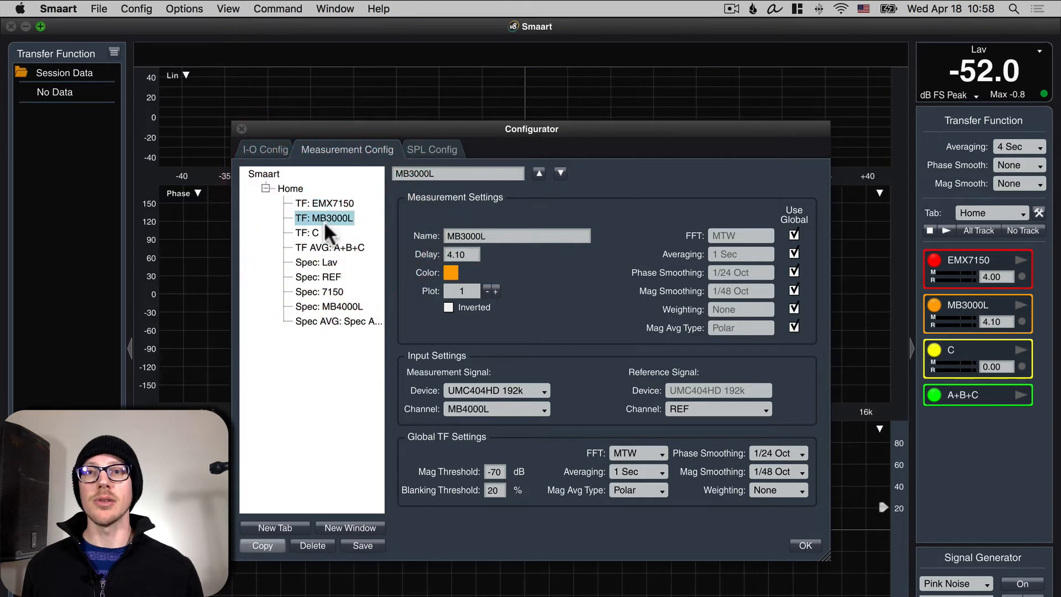
left_click(313, 231)
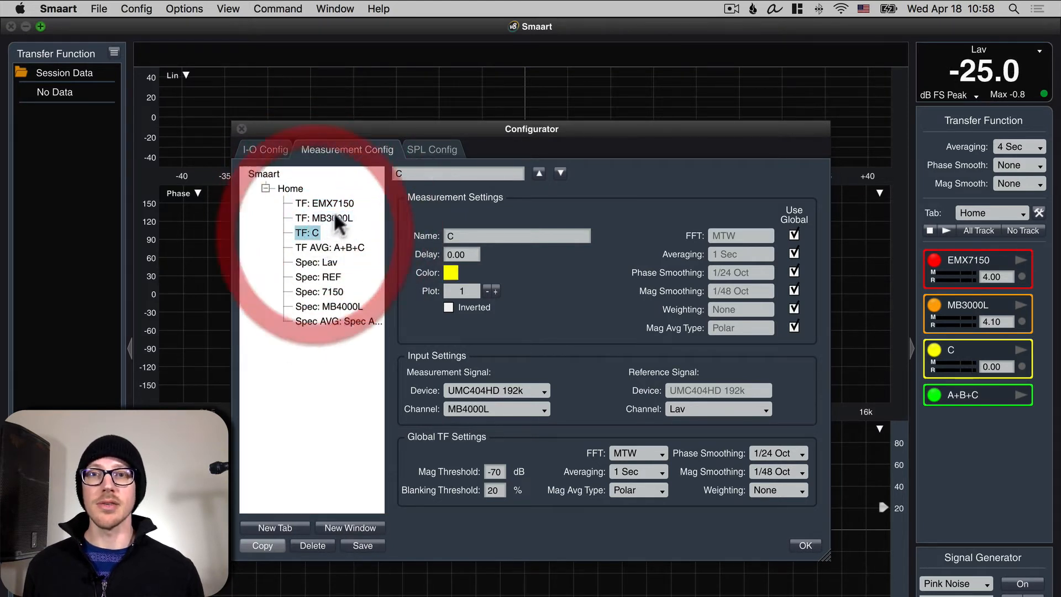
left_click(334, 203)
left_click(333, 217)
left_click(333, 204)
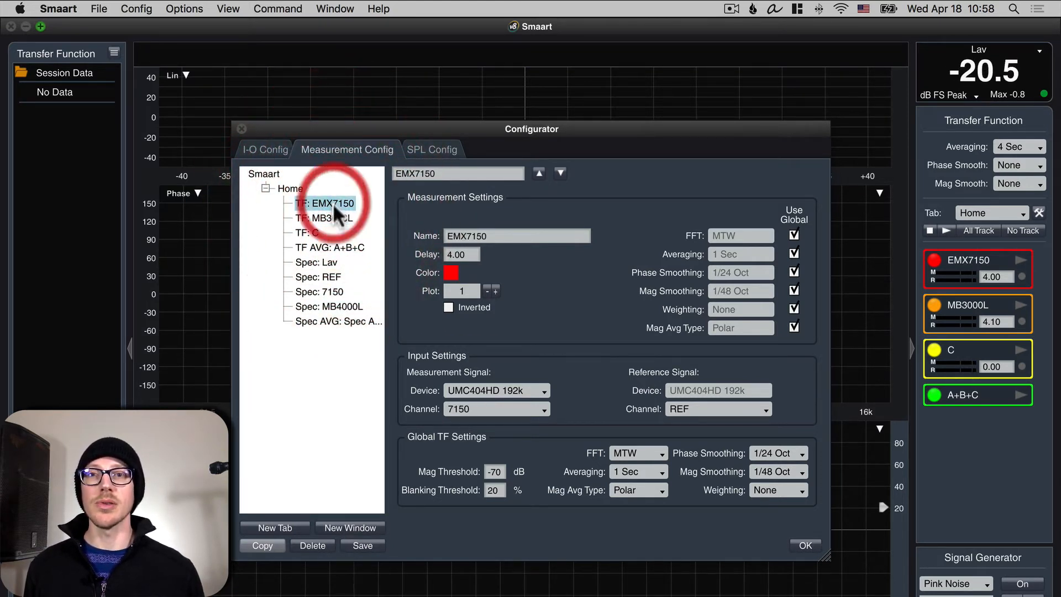
left_click(332, 217)
left_click(805, 546)
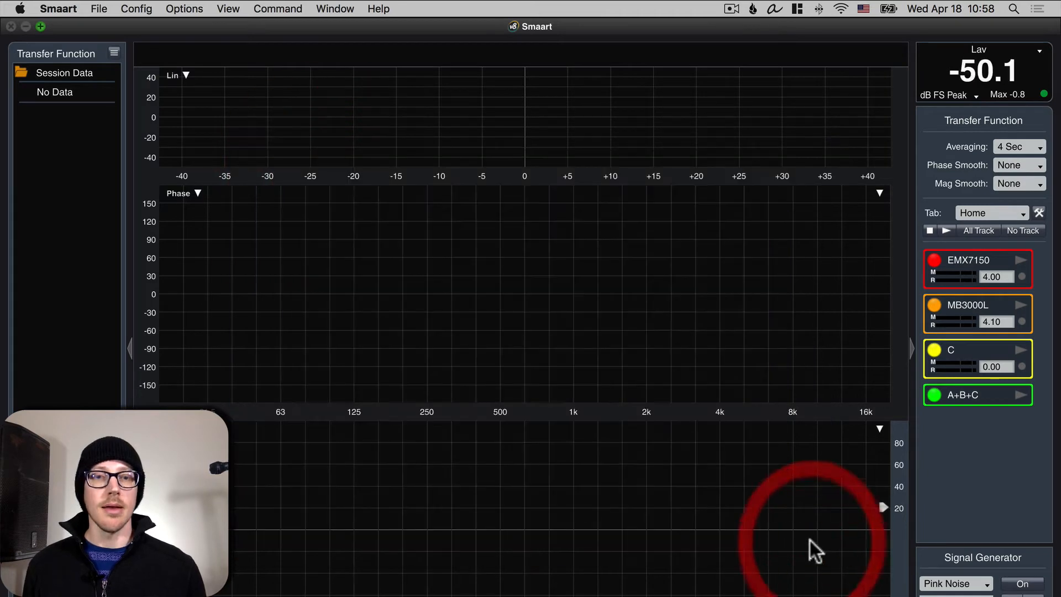
Step: Open the signal generator settings and set the auxiliary output to Out 2
left_click(190, 8)
left_click(227, 147)
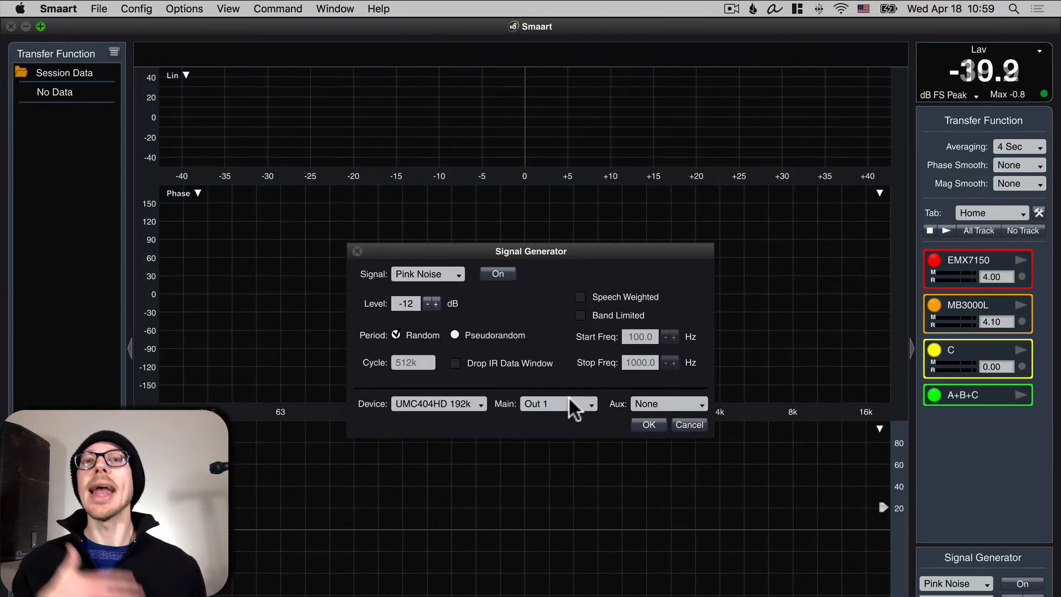
left_click(695, 399)
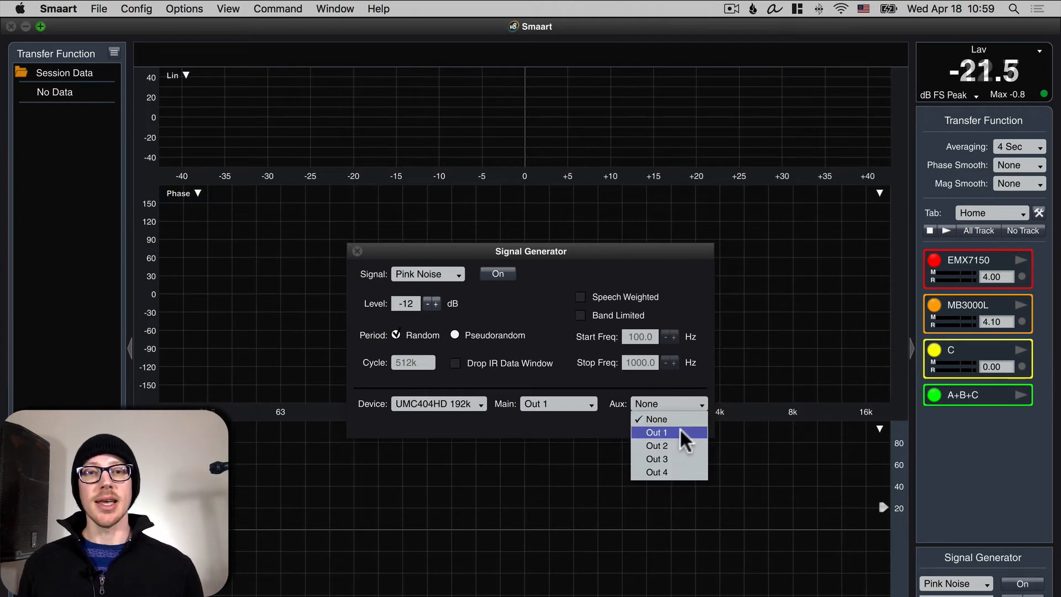
left_click(682, 446)
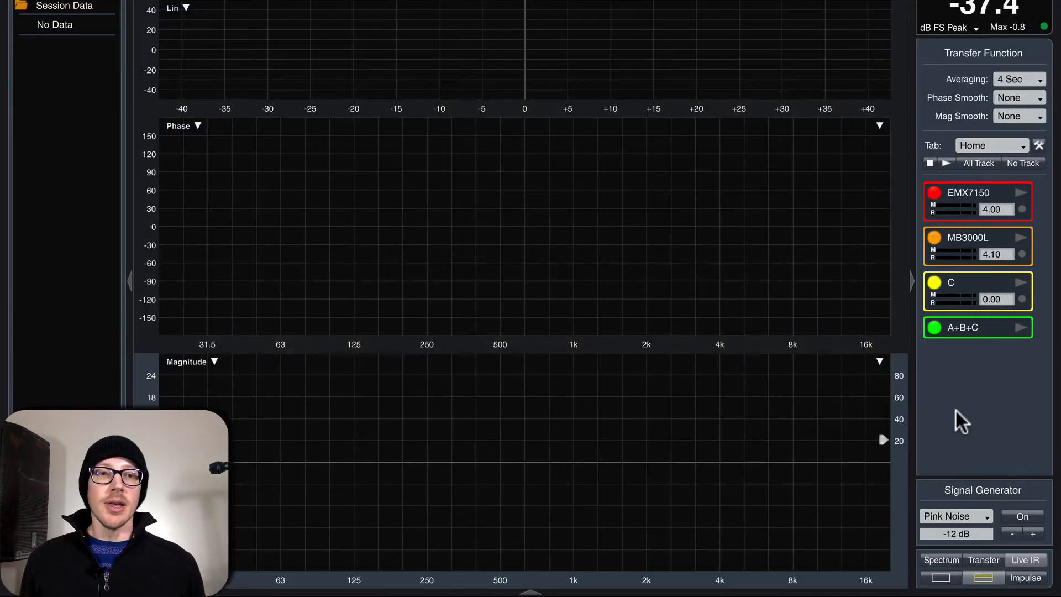
Step: Switch to the spectrum view and start the REF and 7150 measurements
key("s")
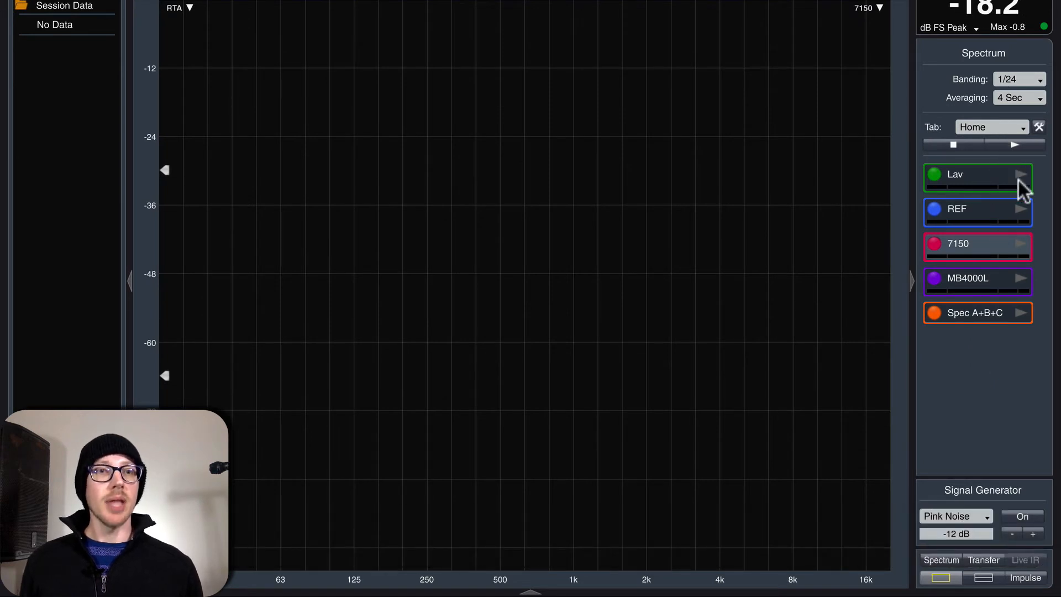
left_click(1018, 207)
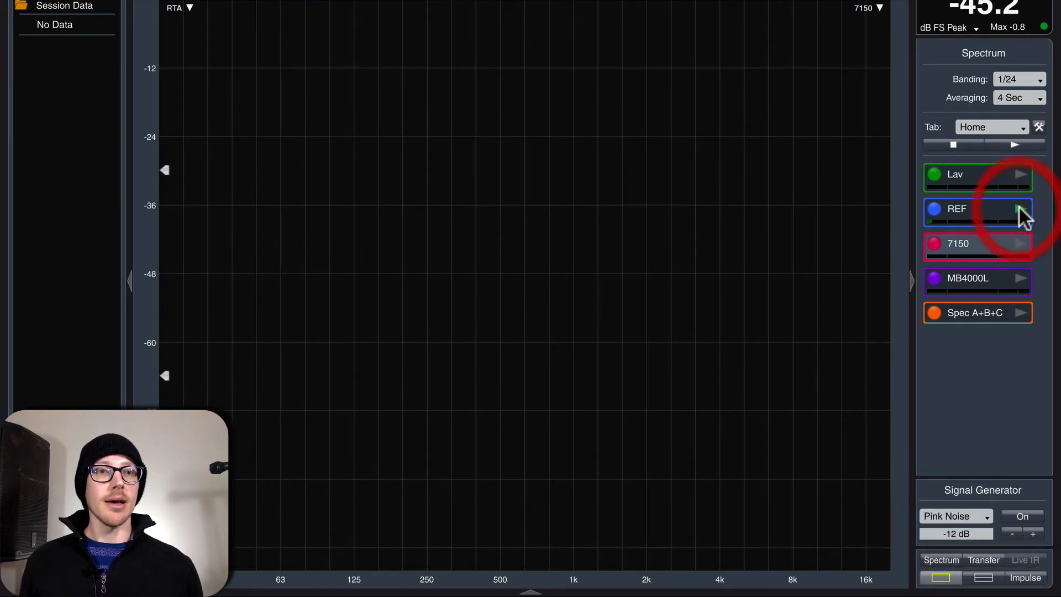
left_click(1020, 243)
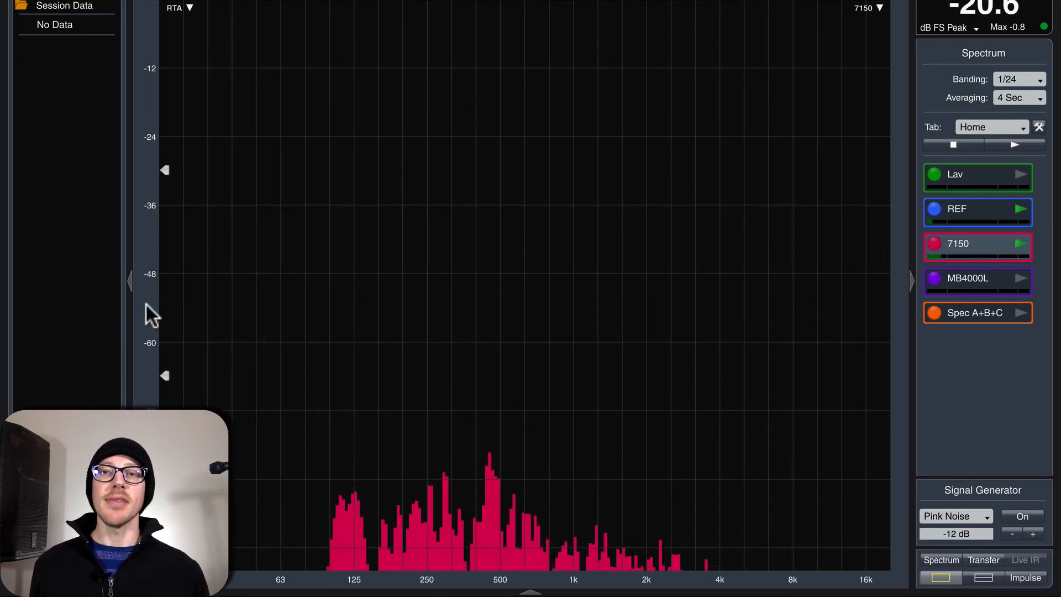
Step: Adjust the spectrum plot's level range to view the 7150 and REF traces
scroll(149, 299, "down", 3)
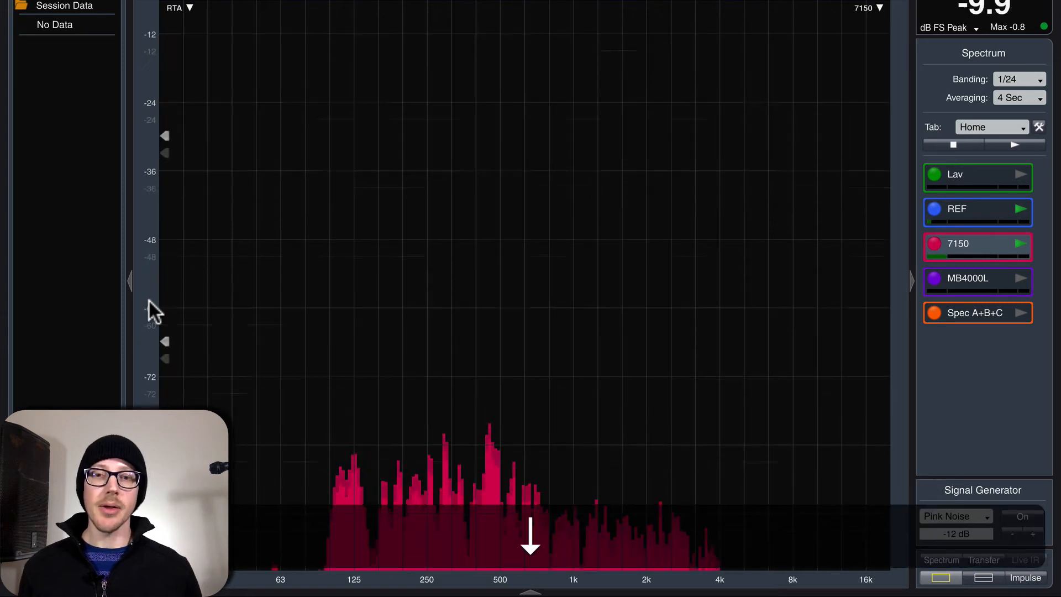
scroll(148, 300, "down", 2)
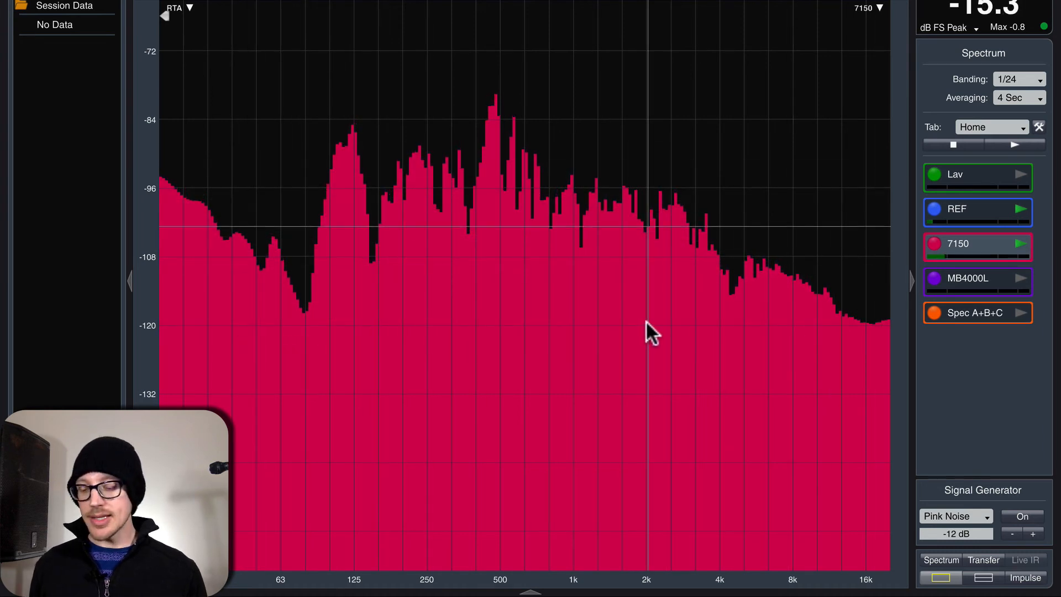
key("z")
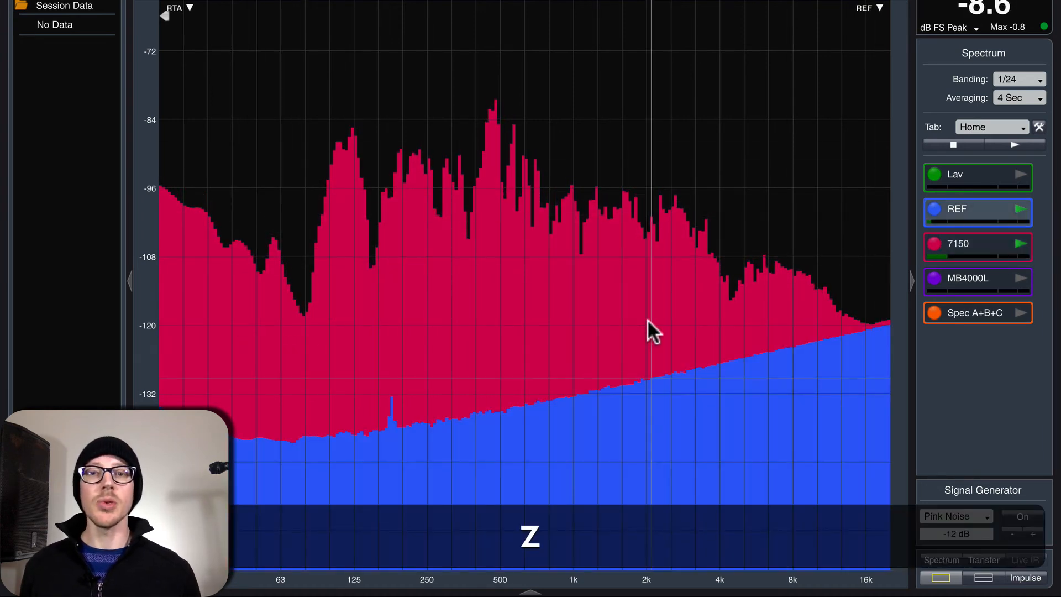
Step: Toggle which trace, REF or 7150, is drawn in front on the spectrum plot
key("z")
key("z")
key("z")
key("z")
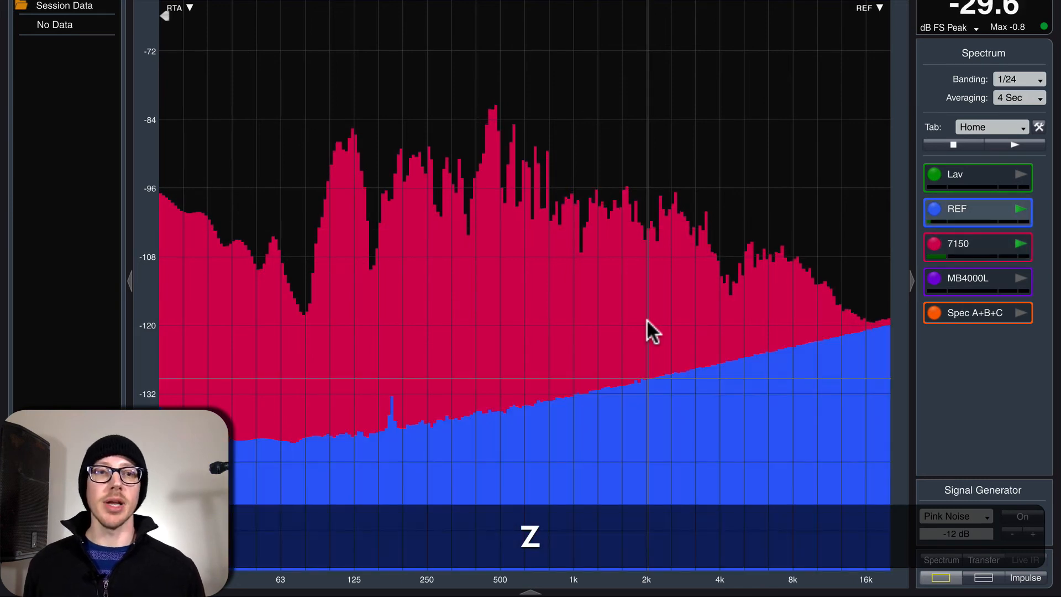
key("z")
key("z")
key("z")
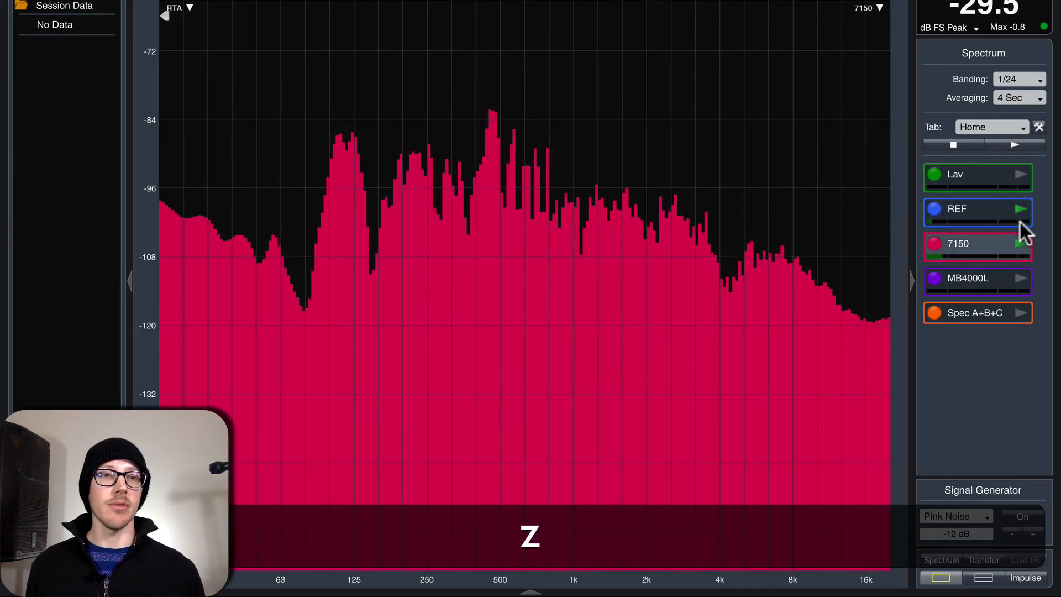
key("z")
left_click(984, 237)
left_click(980, 211)
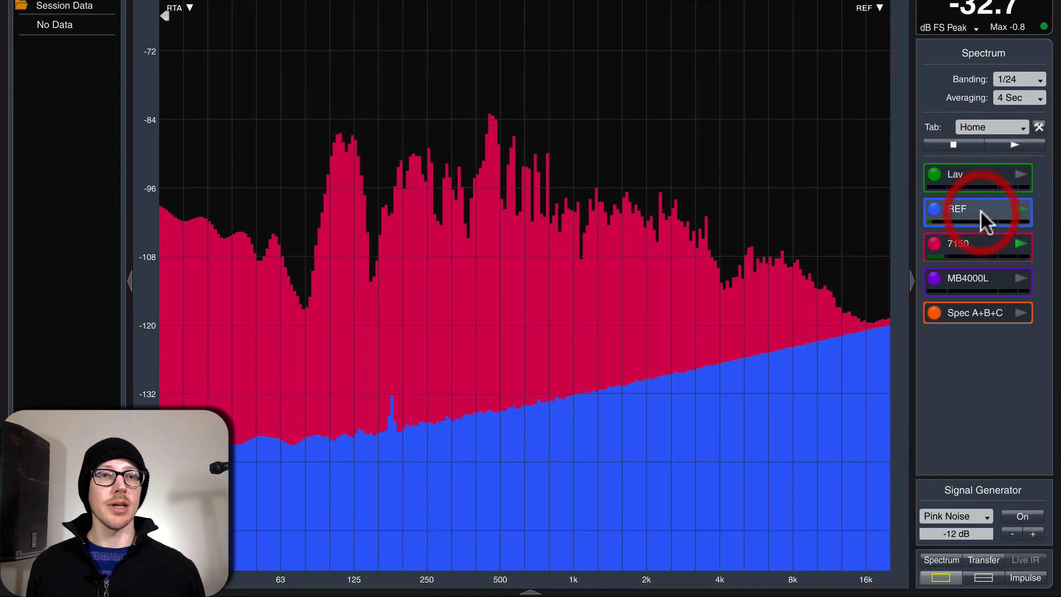
left_click(981, 240)
left_click(980, 210)
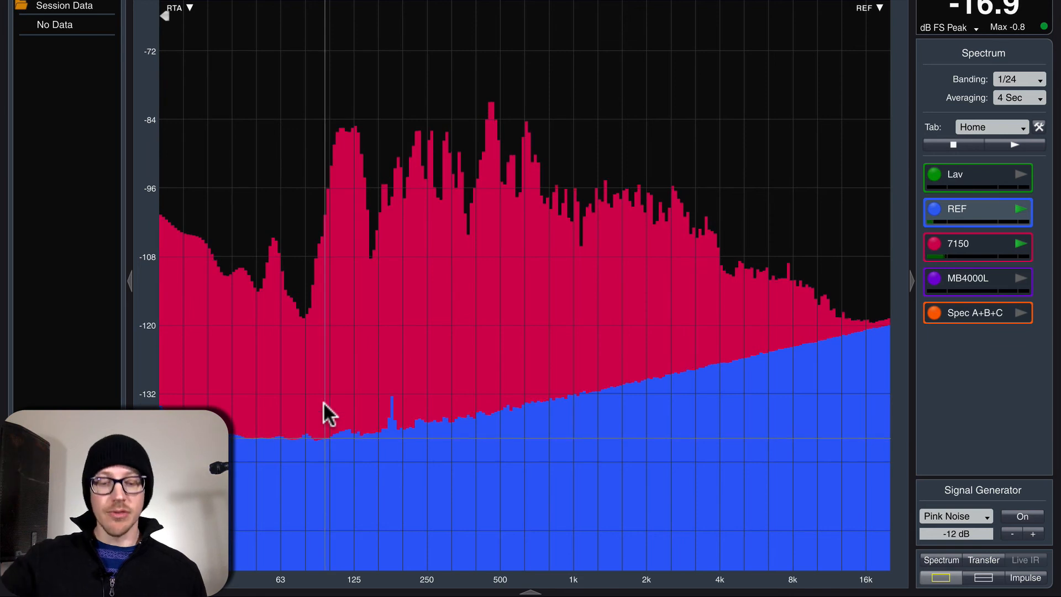
Step: Reset the spectrum plot's level scale to its default range
scroll(322, 401, "down", 2)
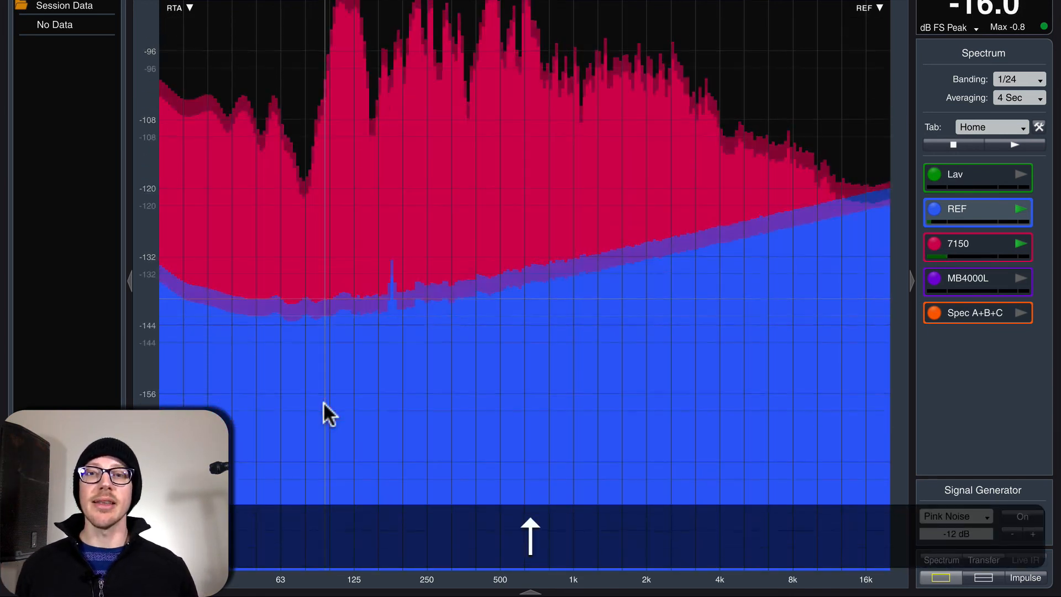
scroll(323, 401, "up", 2)
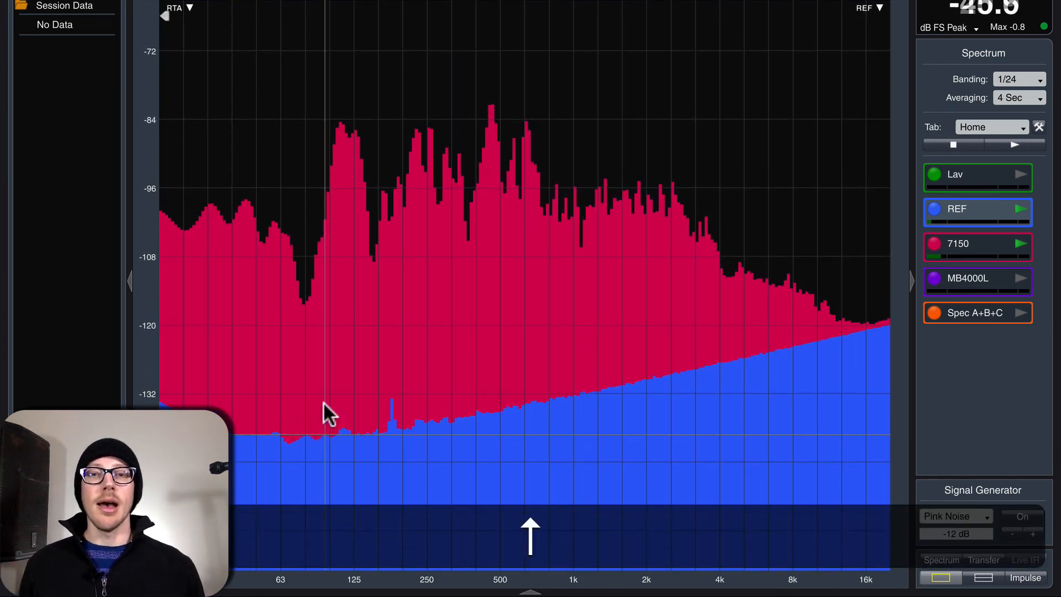
key("z")
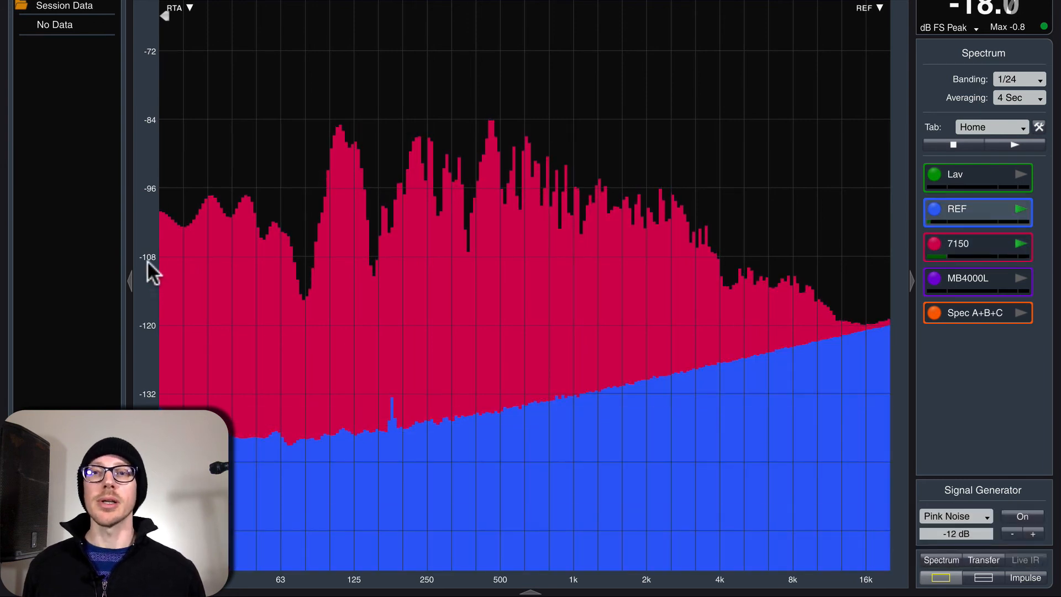
double_click(148, 254)
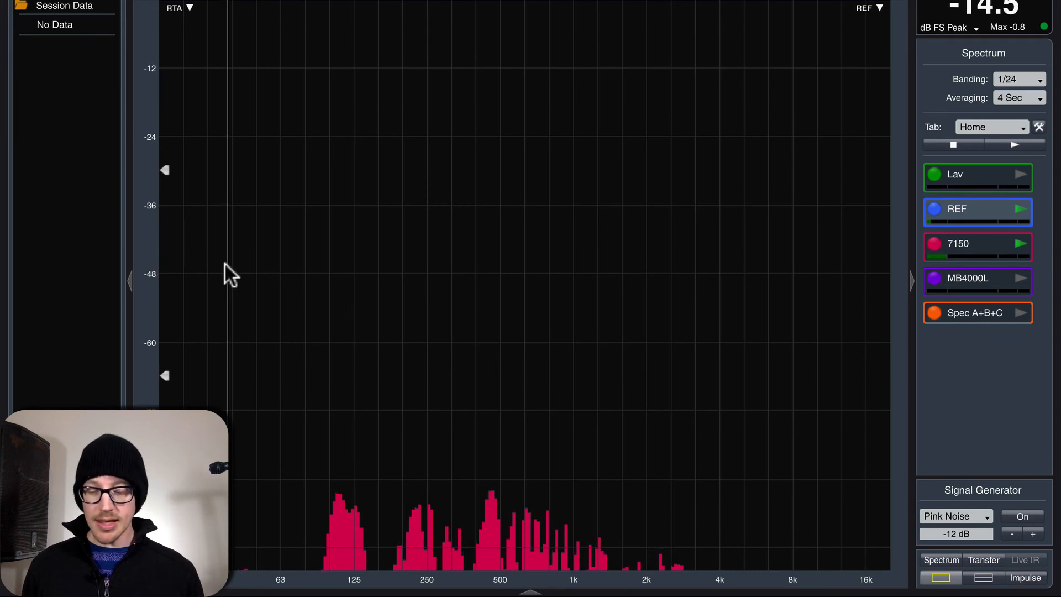
Step: Switch to the transfer function view
left_click(977, 558)
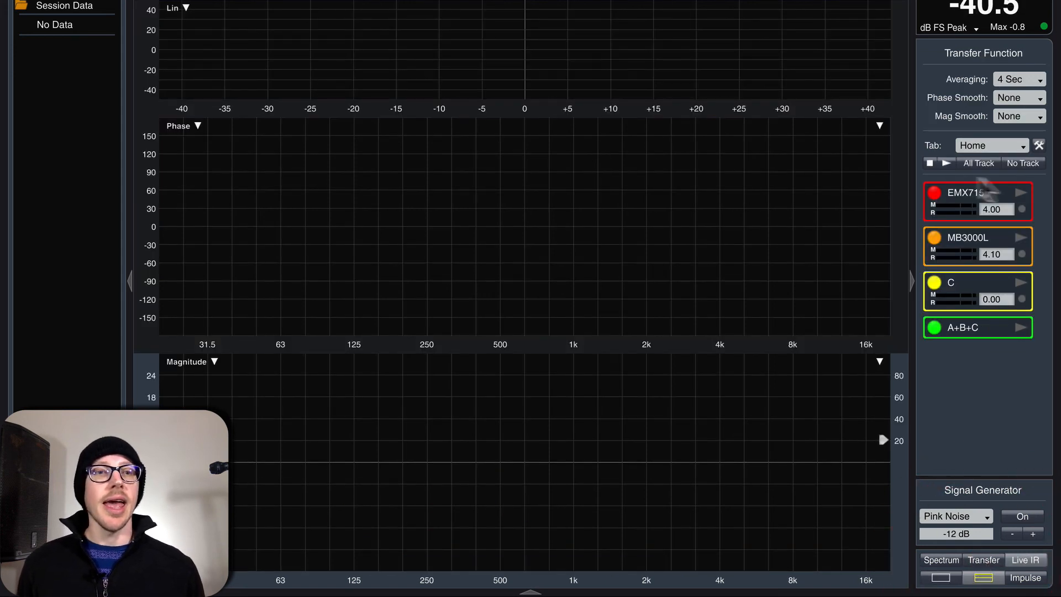